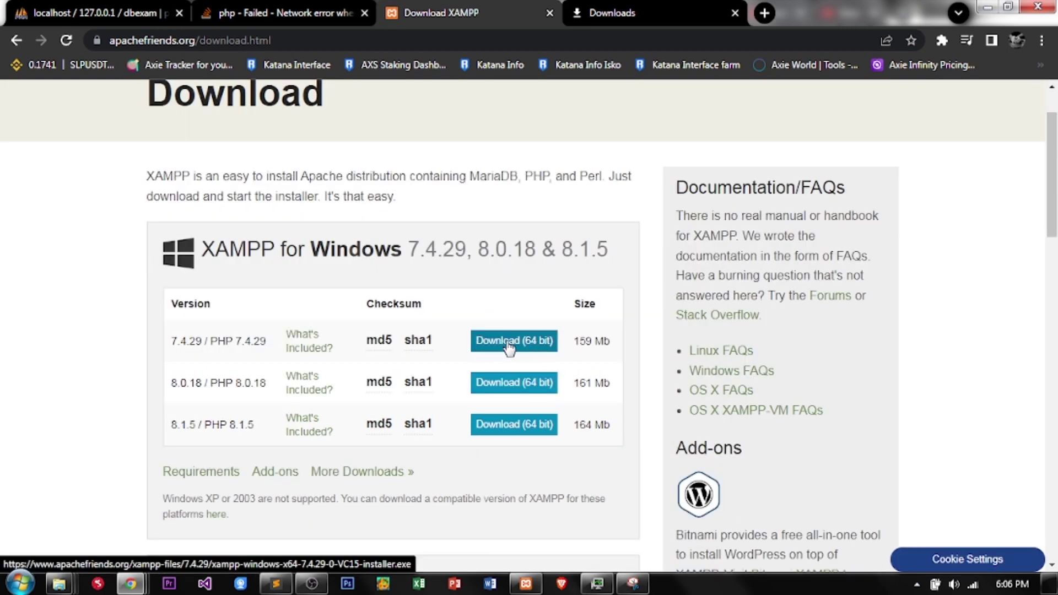
# - Download the 64-bit XAMPP 7.4.29 installer for Windows, closing the old Downloads page and starting the transfer in the download manager
pyautogui.click(508, 345)
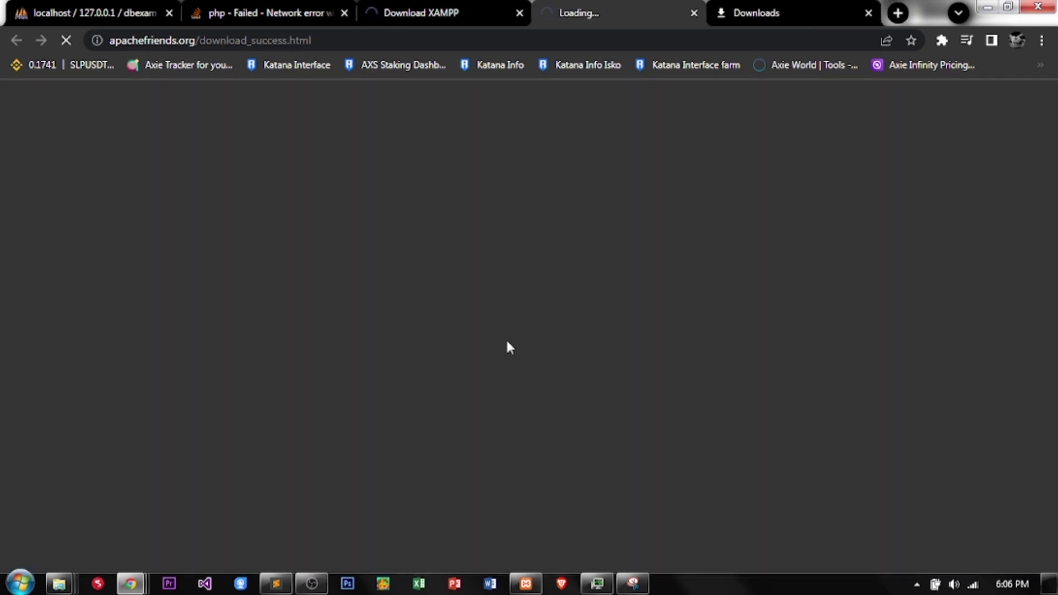
pyautogui.click(778, 12)
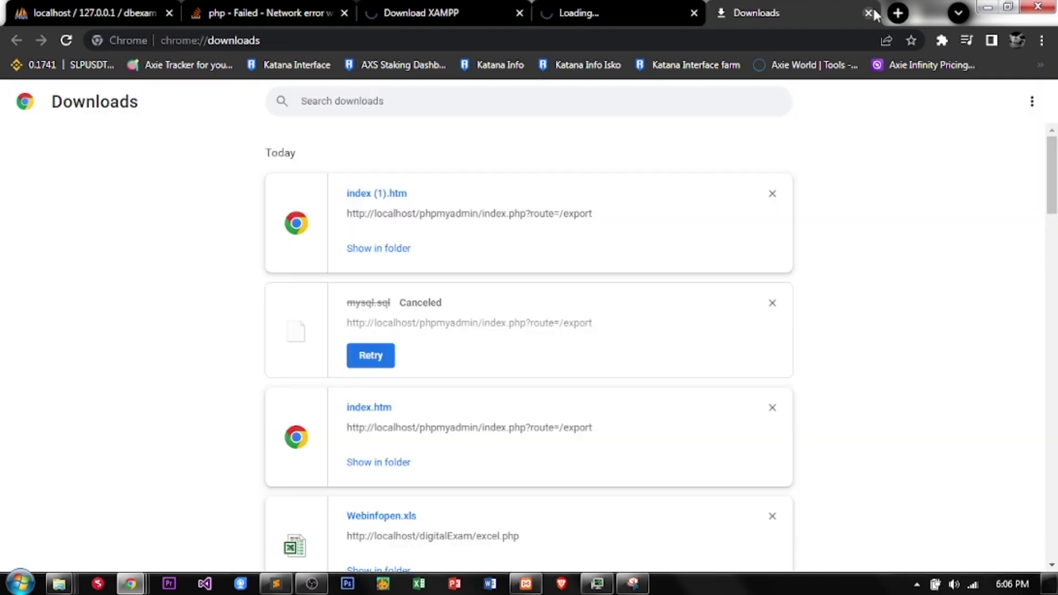
pyautogui.click(868, 13)
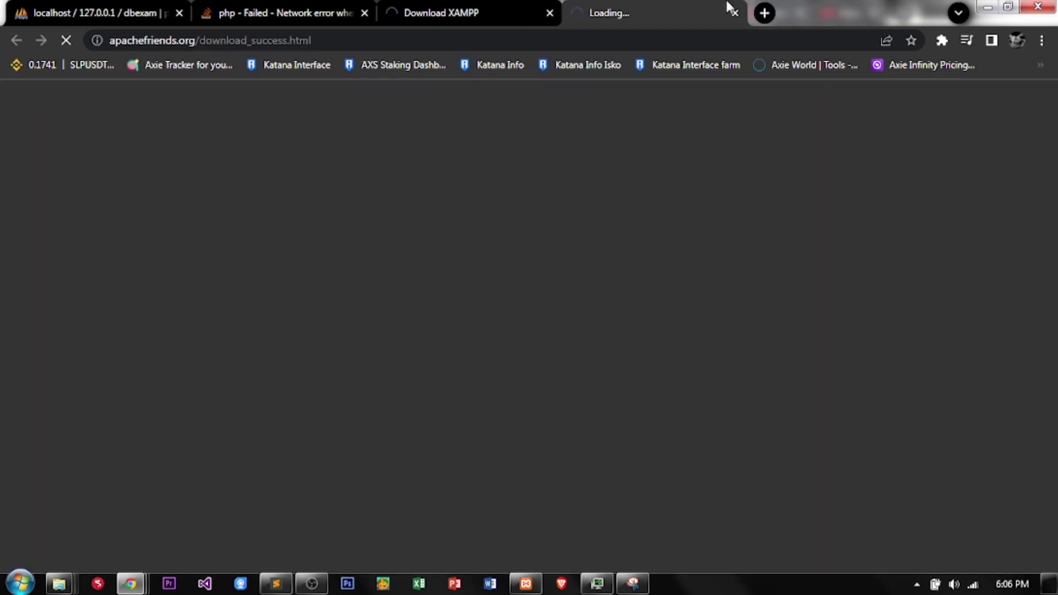
pyautogui.click(473, 9)
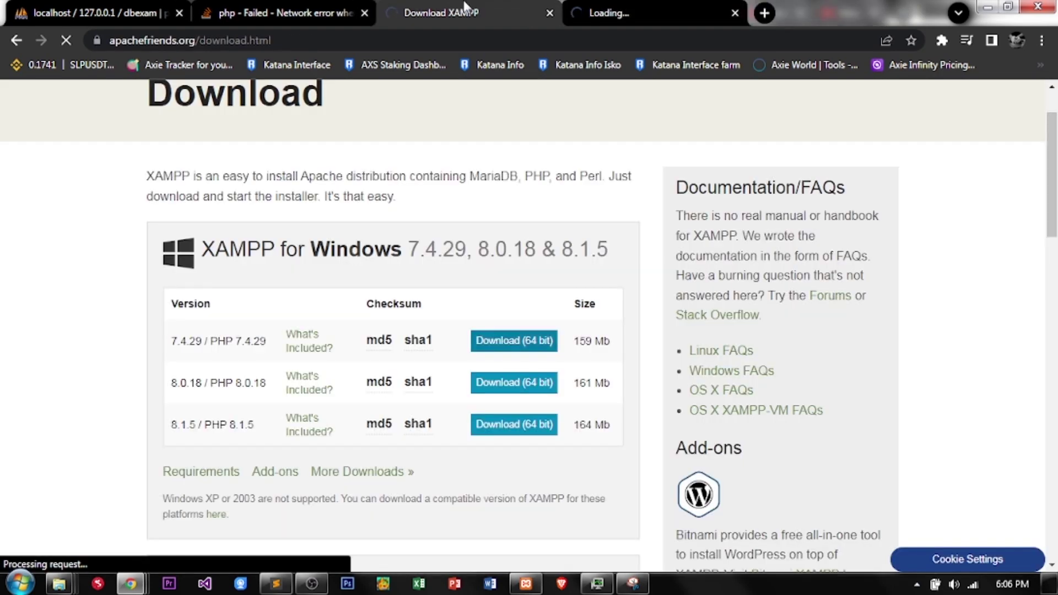
pyautogui.click(627, 9)
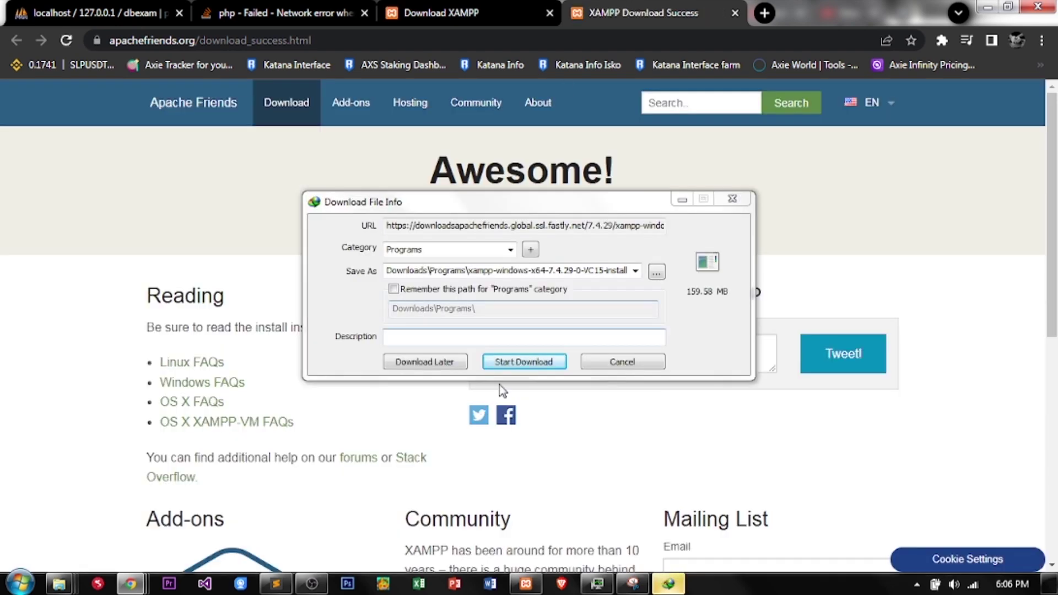
pyautogui.click(524, 362)
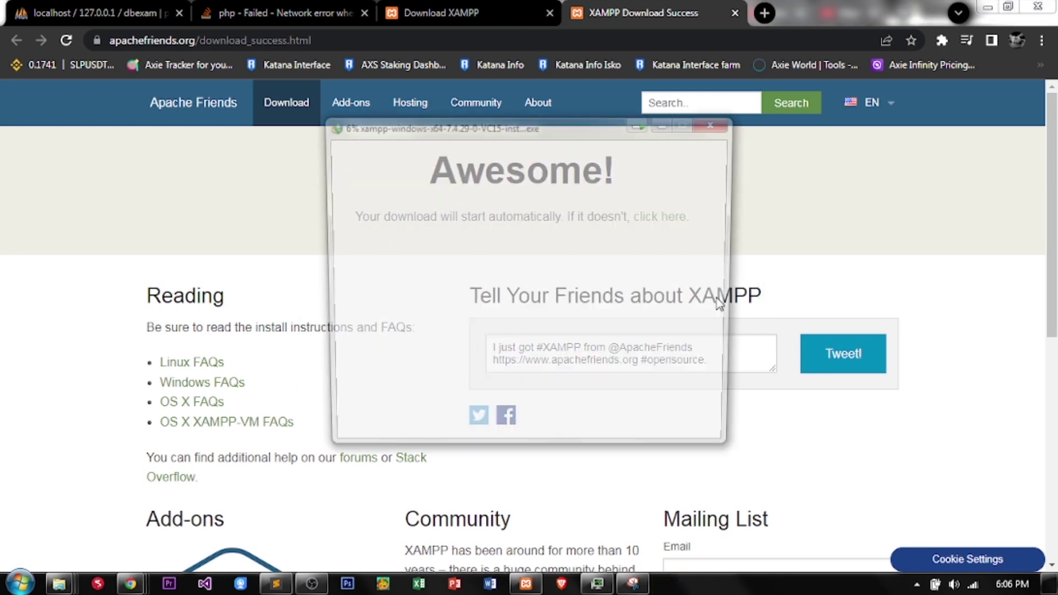
pyautogui.moveTo(540, 51); pyautogui.dragTo(552, 209)
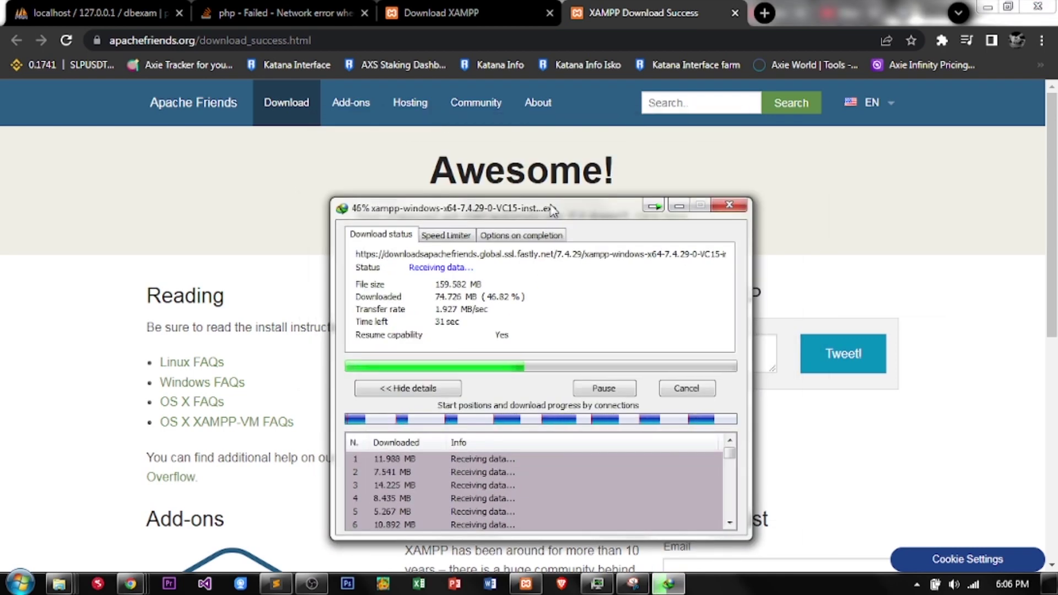
# - Revisit the Stack Overflow answer about downgrading PHP, and return to the XAMPP installer's download progress
pyautogui.click(419, 15)
pyautogui.click(369, 20)
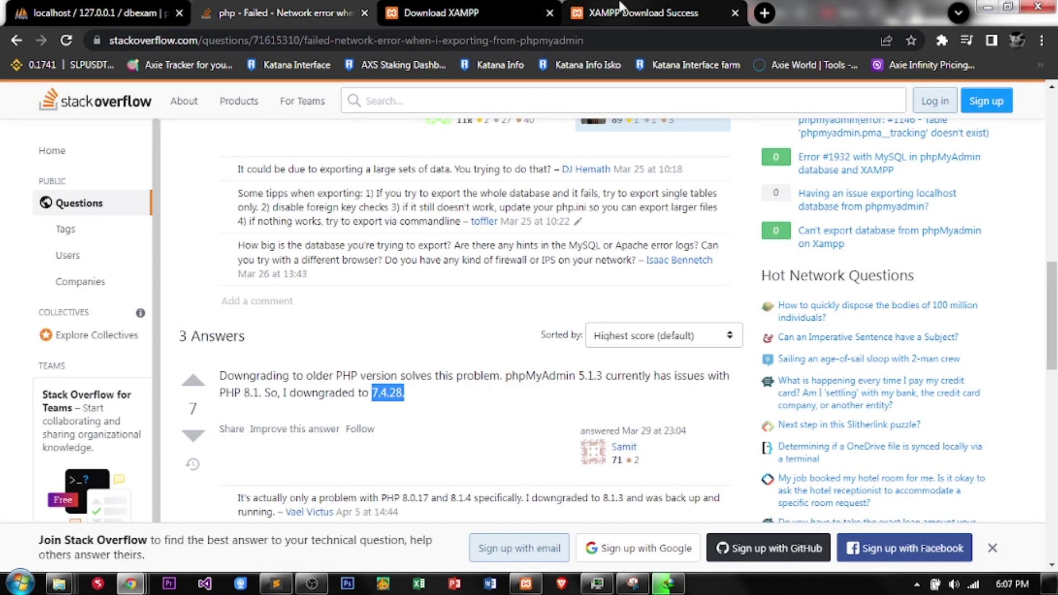
pyautogui.click(440, 13)
pyautogui.click(633, 12)
pyautogui.click(667, 583)
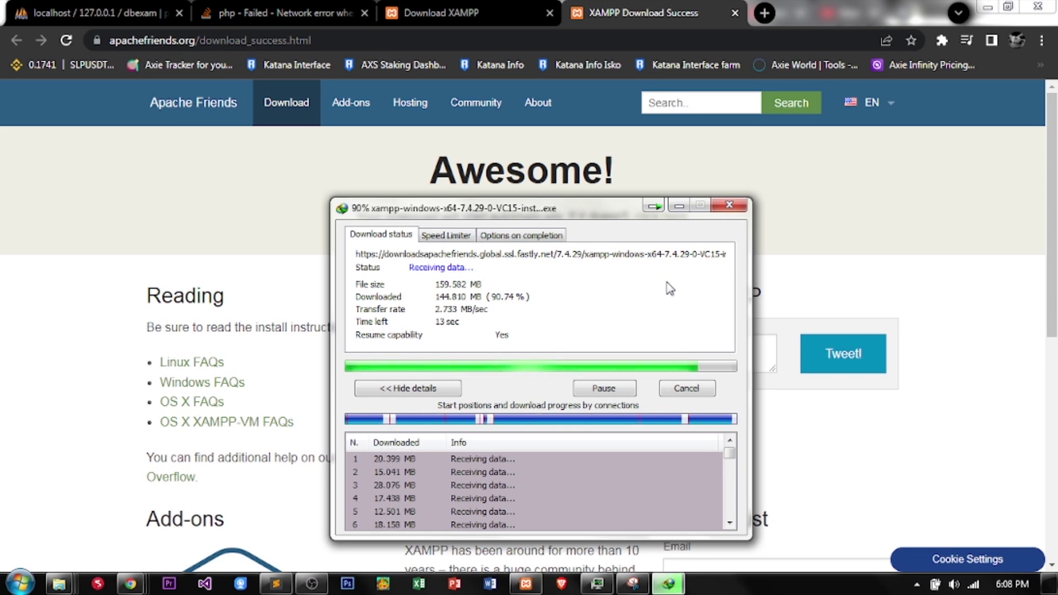
# - Open Internet Download Manager's main download list and dismiss its tip of the day
pyautogui.click(916, 584)
pyautogui.click(916, 460)
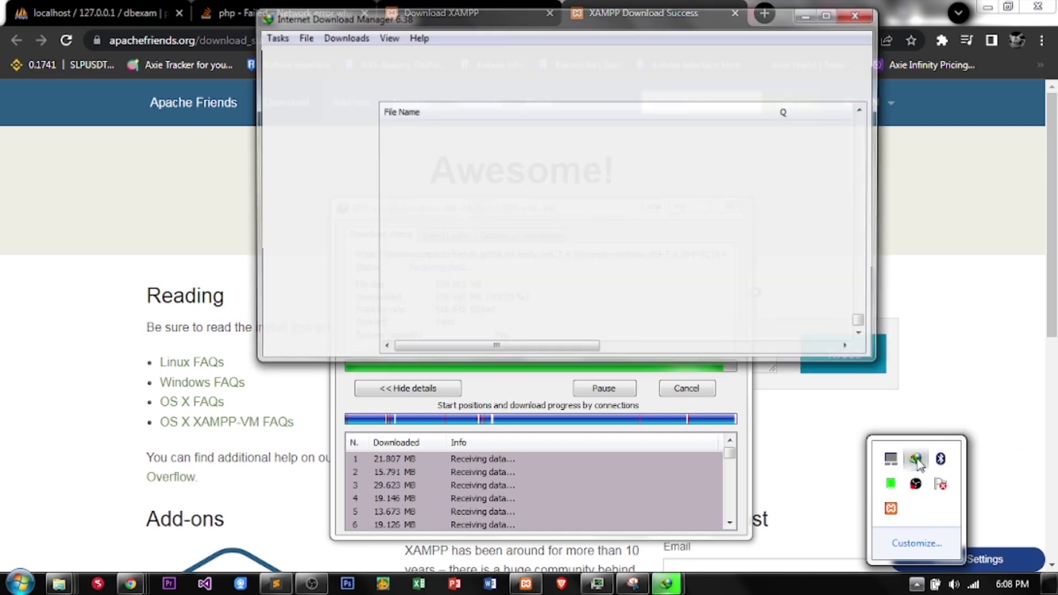
pyautogui.click(638, 377)
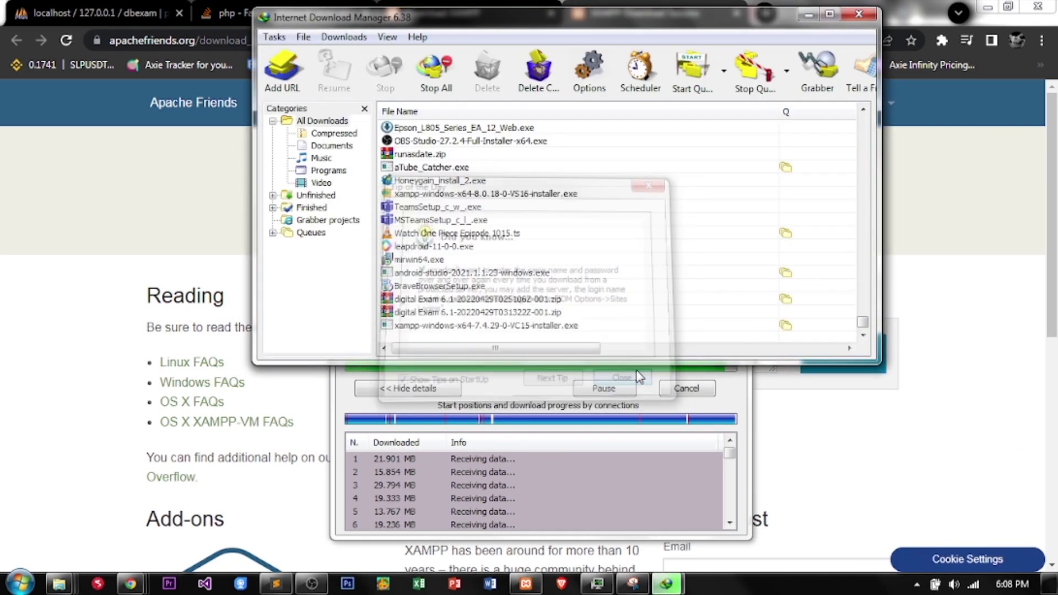
# - Find the xampp-windows-x64-7.4.29-0-VC15 installer in the download list and check its size and status
pyautogui.click(634, 286)
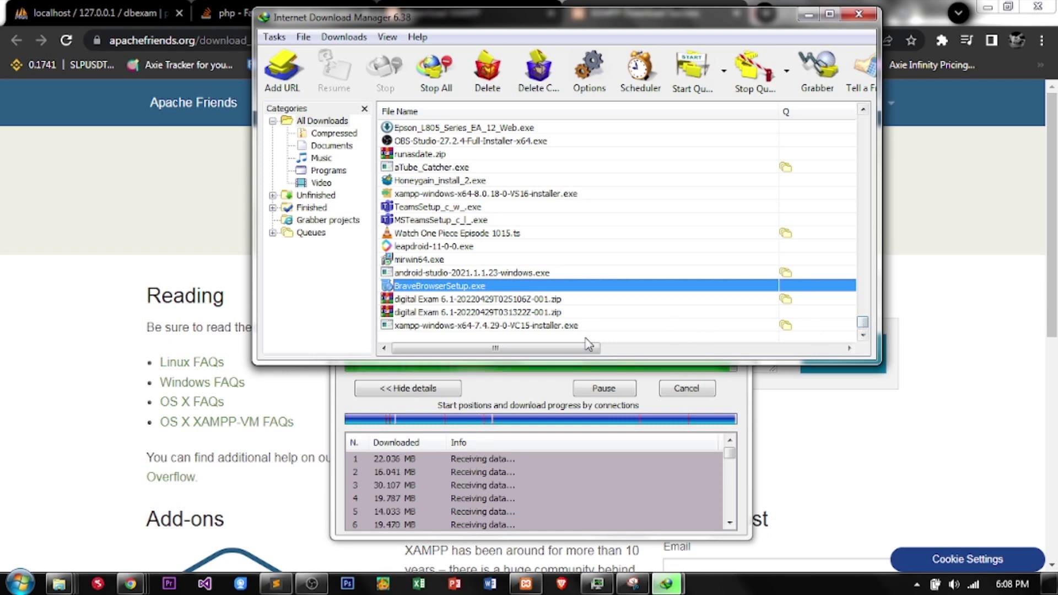
pyautogui.click(570, 326)
pyautogui.moveTo(570, 347); pyautogui.dragTo(718, 338)
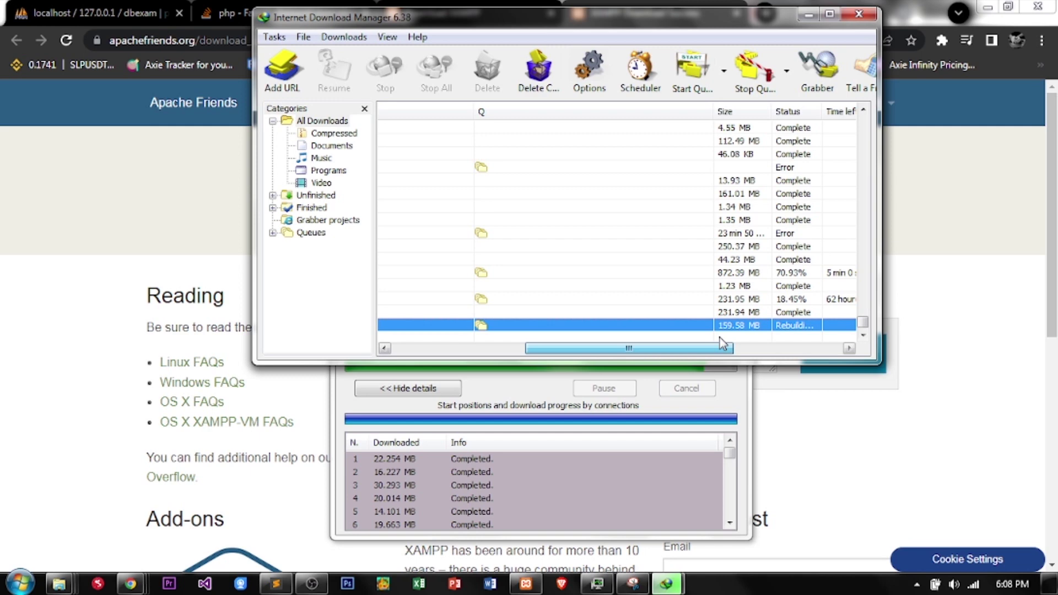
pyautogui.moveTo(617, 358); pyautogui.dragTo(388, 392)
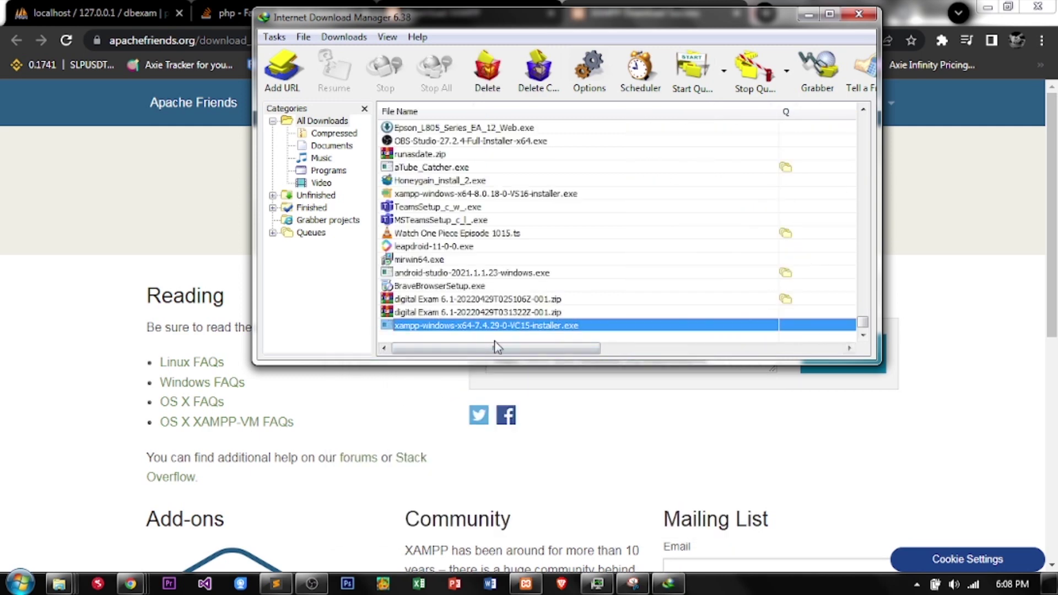
pyautogui.moveTo(495, 351); pyautogui.dragTo(396, 345)
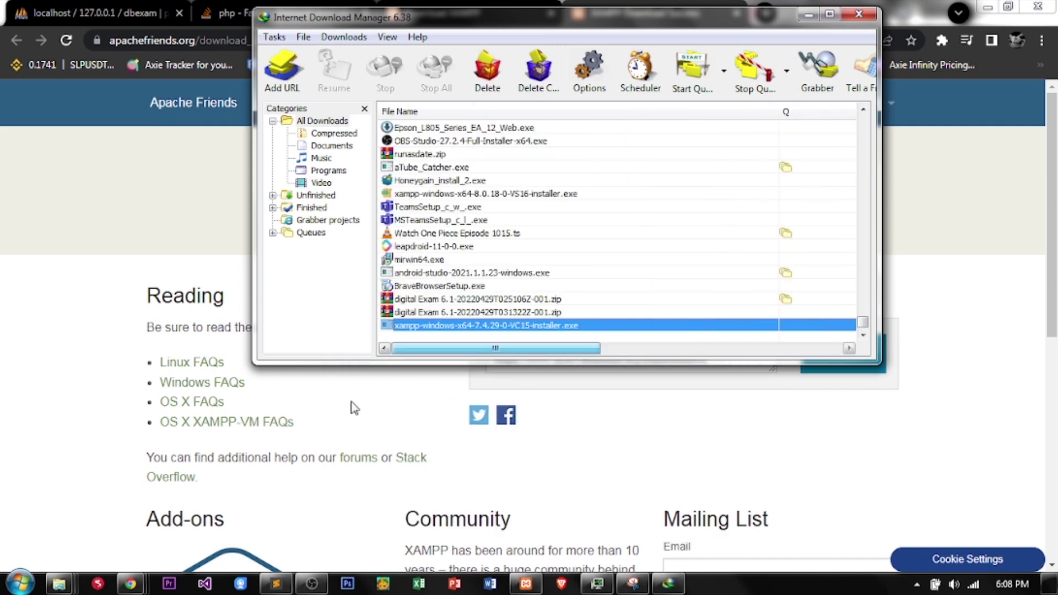
# - Open the folder that contains the downloaded xampp-windows-x64-7.4.29-0-VC15 installer
pyautogui.click(428, 326)
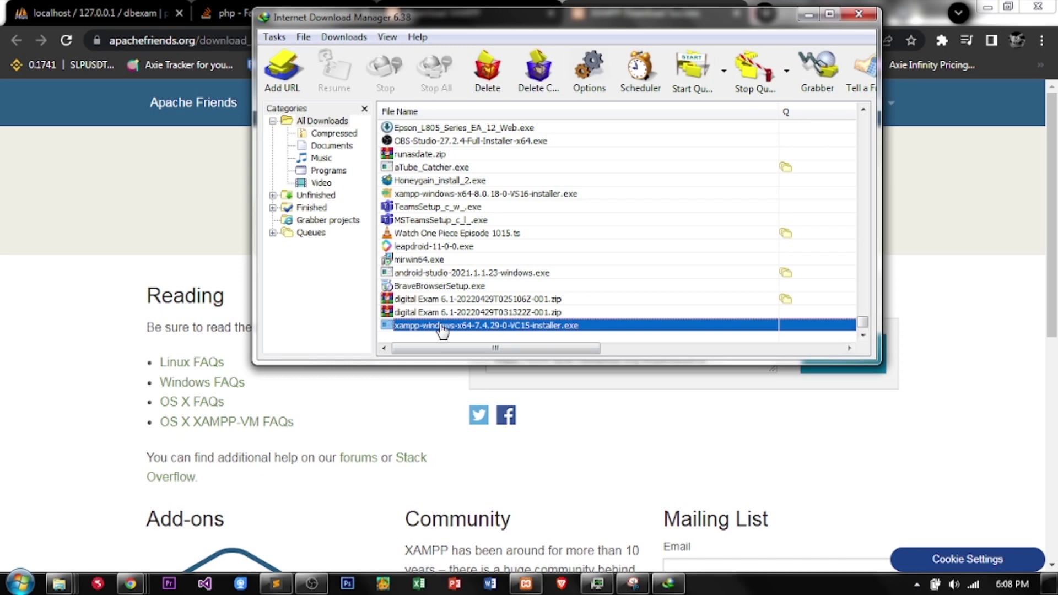
pyautogui.rightClick(439, 326)
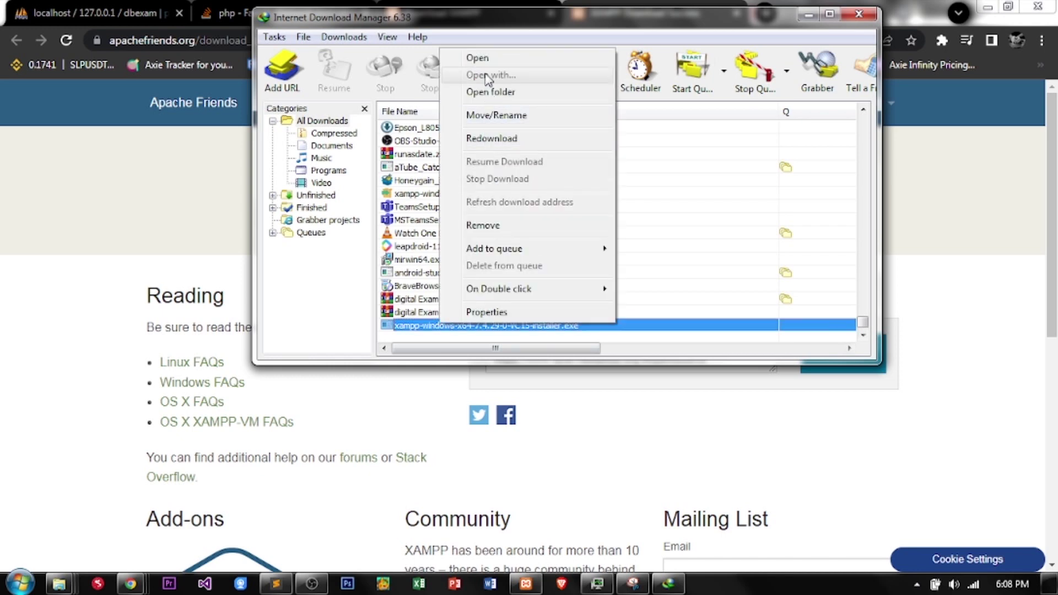
pyautogui.click(490, 91)
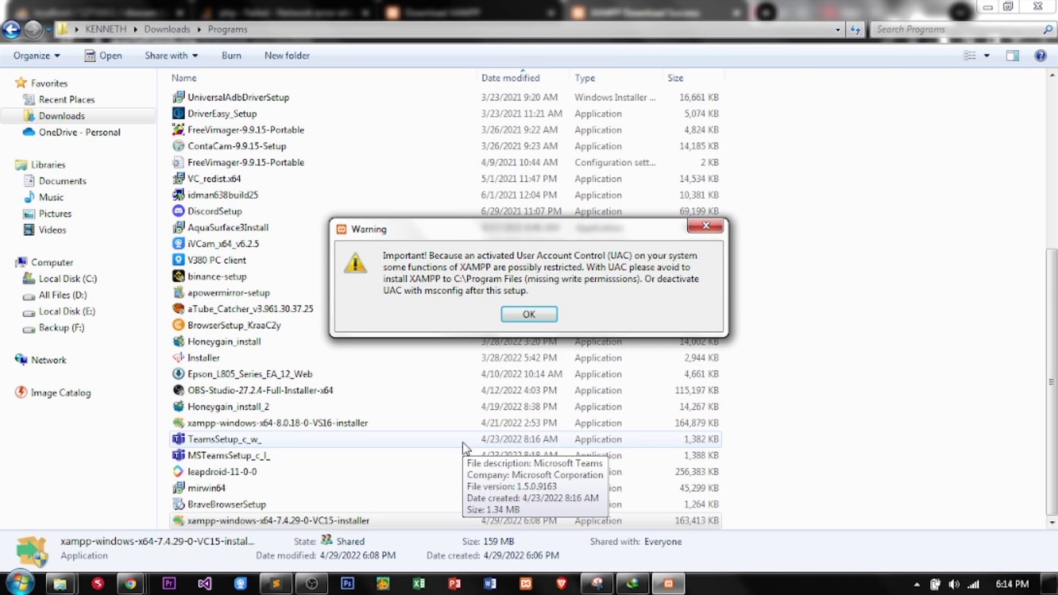
# - Acknowledge the UAC warning and proceed through the XAMPP setup with all default components selected
pyautogui.click(528, 314)
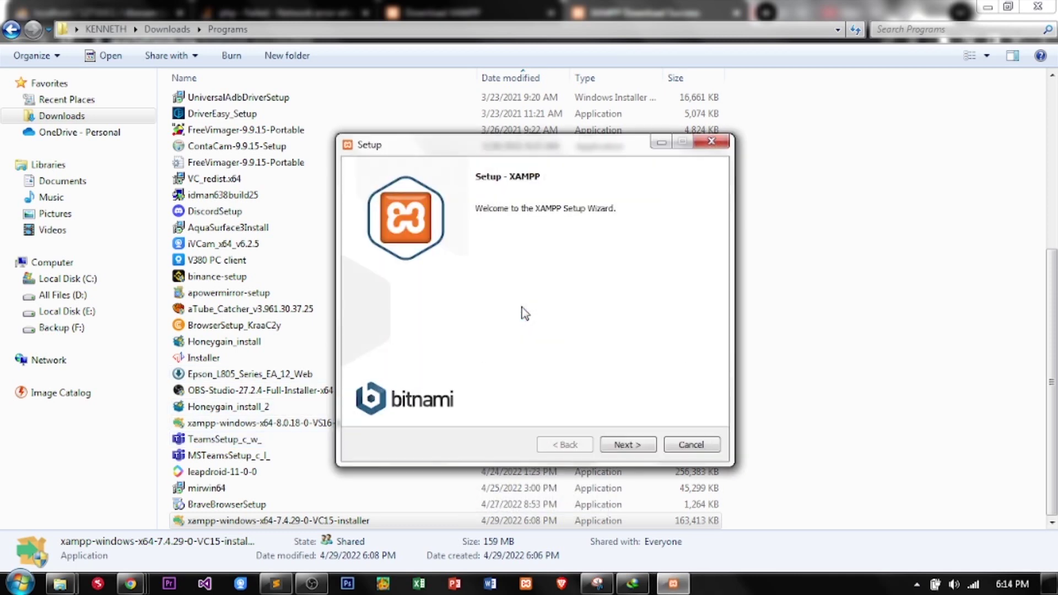
pyautogui.click(624, 444)
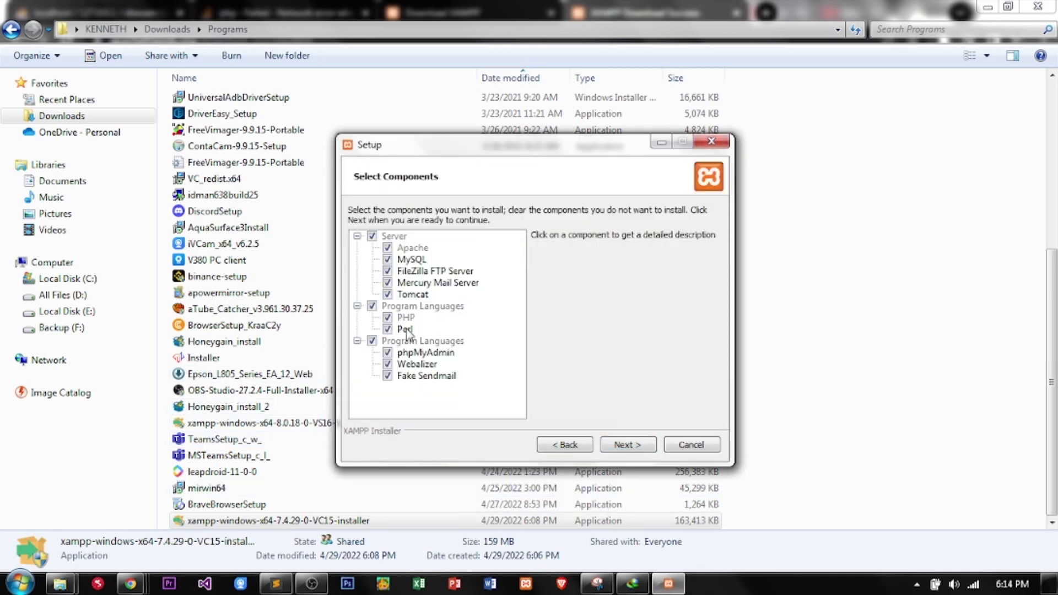
pyautogui.click(653, 446)
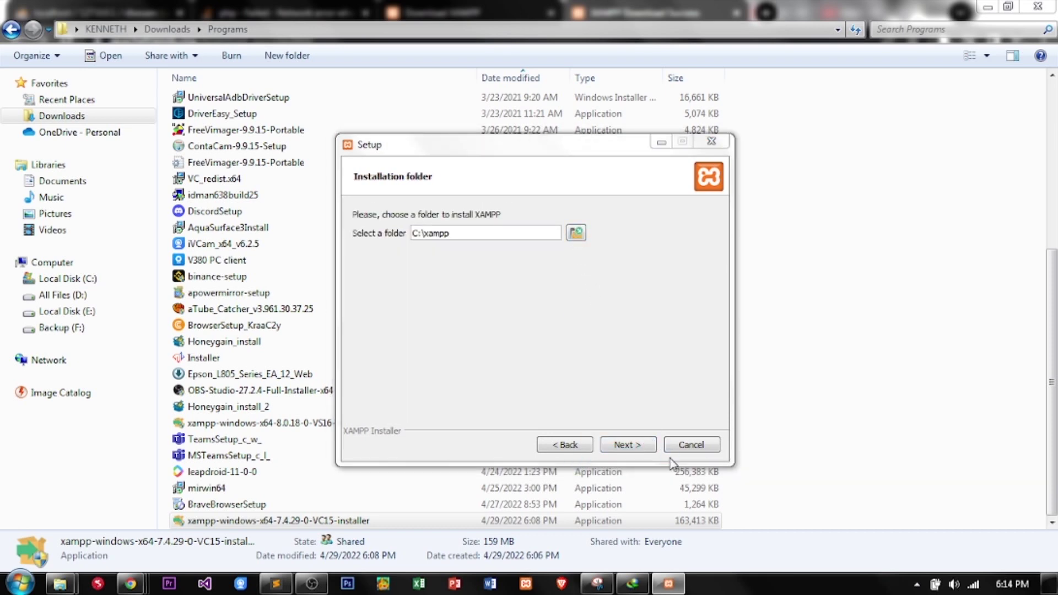
# - Browse for a different XAMPP installation location and open the Backup (F:) drive
pyautogui.click(576, 232)
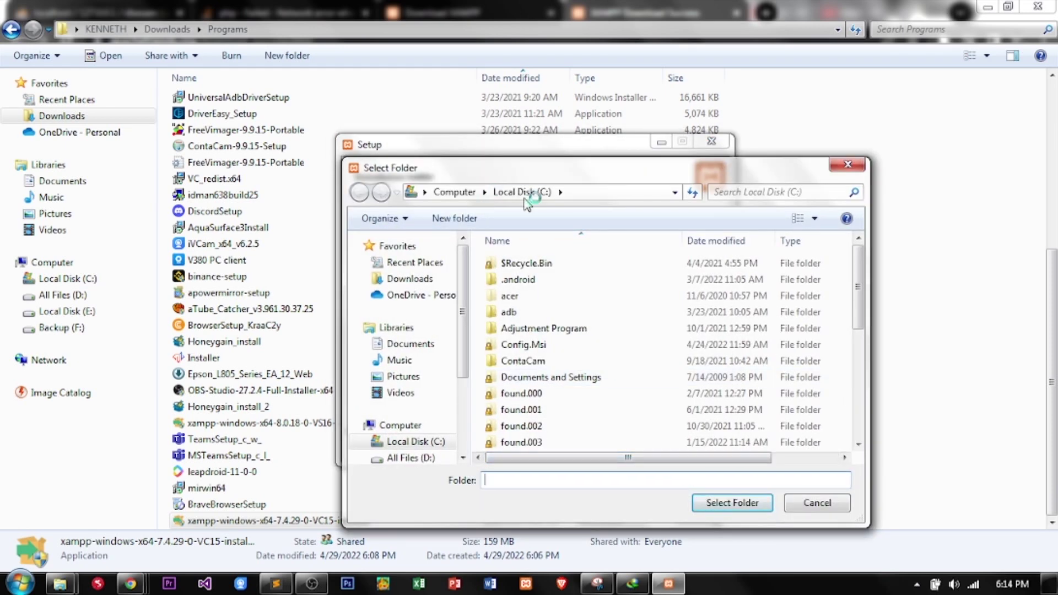
pyautogui.scroll(-3, 410, 330)
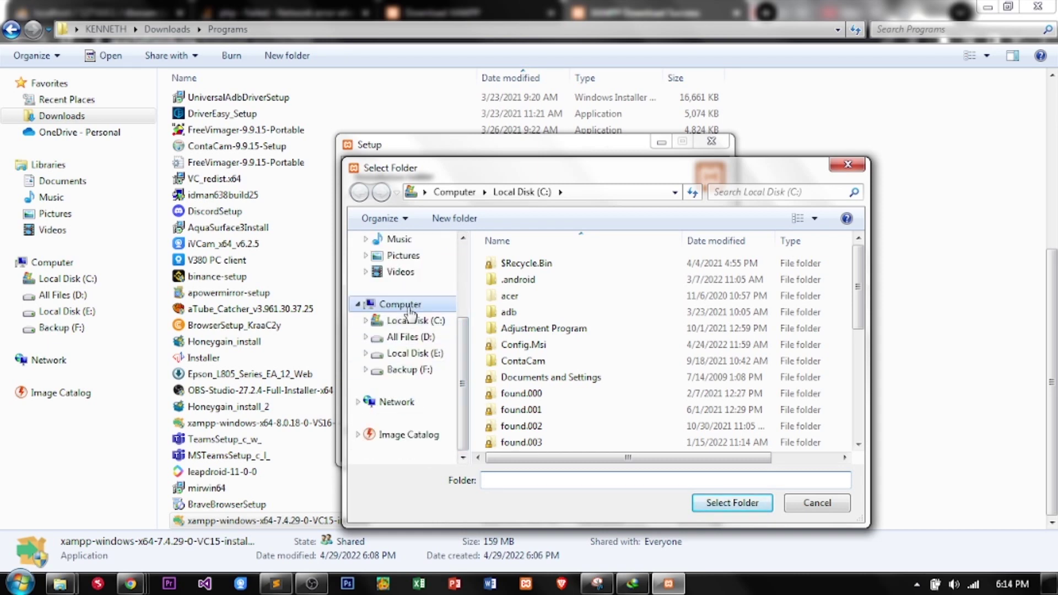
pyautogui.click(410, 307)
pyautogui.click(623, 408)
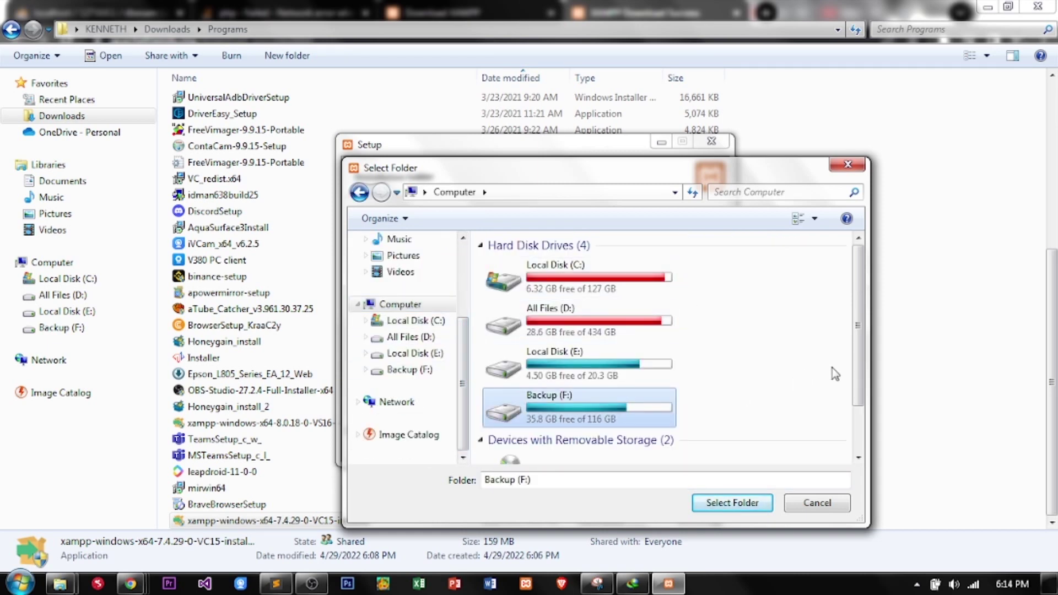
pyautogui.scroll(-1, 857, 353)
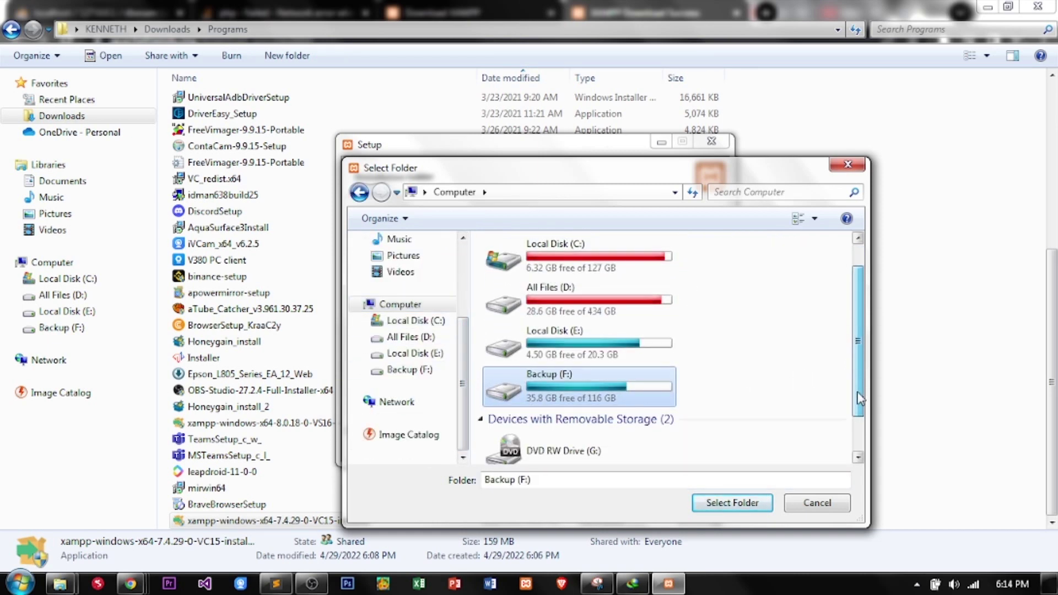
pyautogui.click(577, 331)
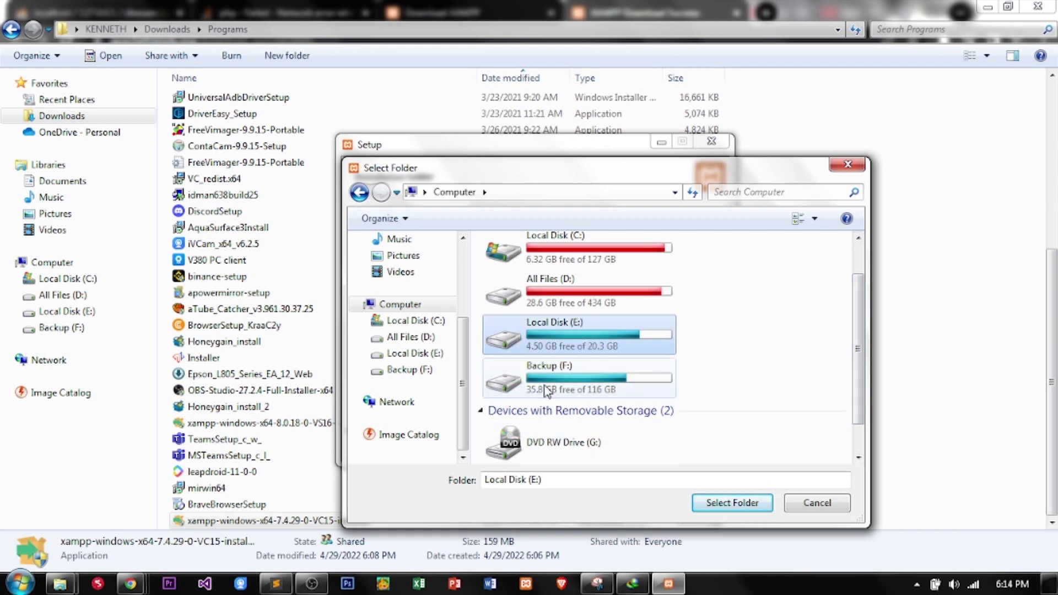
pyautogui.click(606, 390)
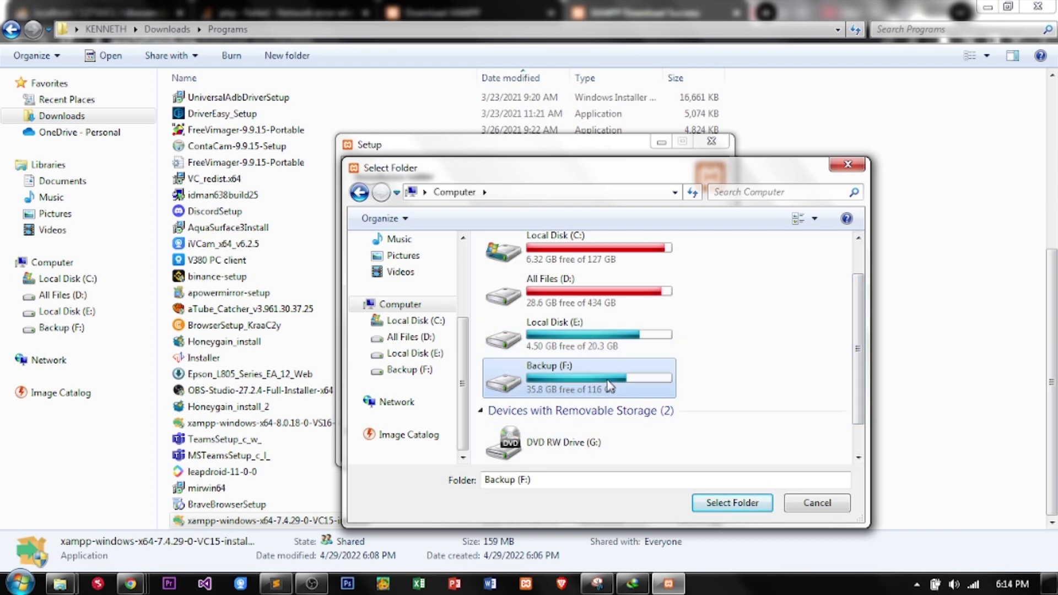
pyautogui.doubleClick(610, 387)
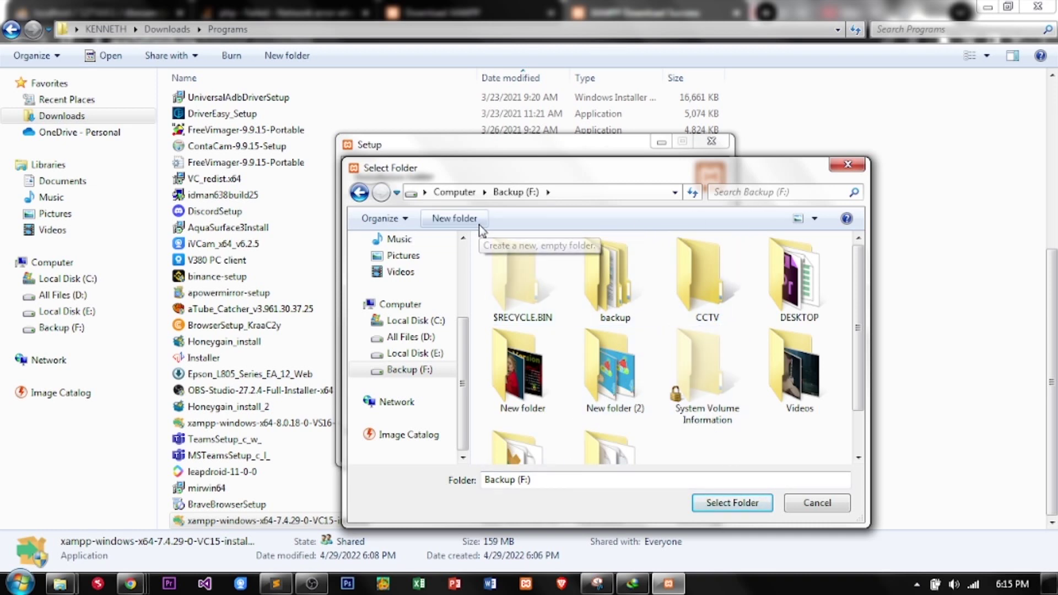
# - Create a folder named "xampp new" on the F: drive and choose it as the installation folder
pyautogui.click(478, 222)
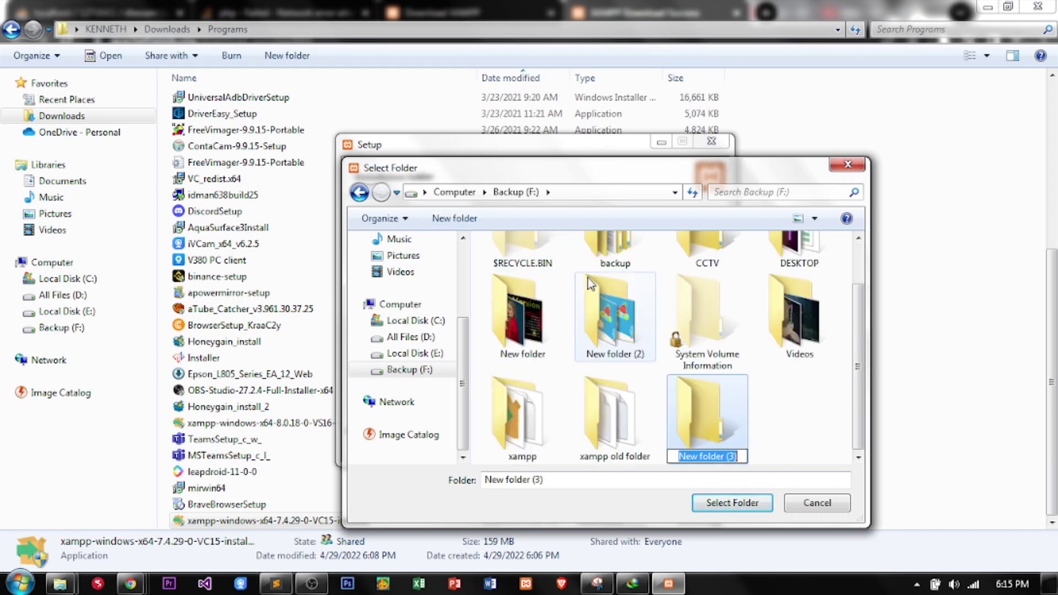
pyautogui.write('xa')
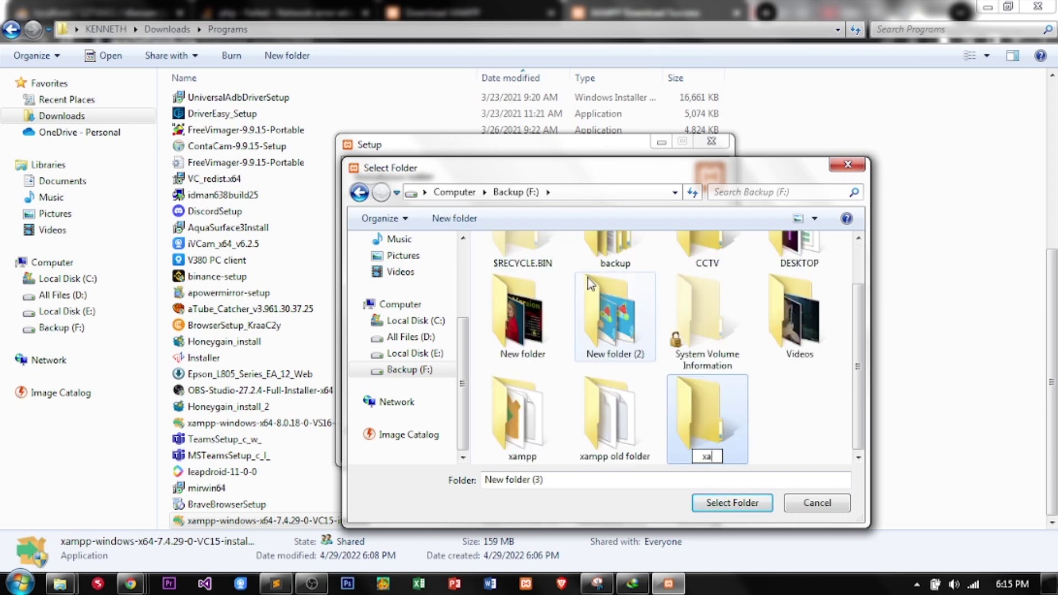
pyautogui.write('mpp new')
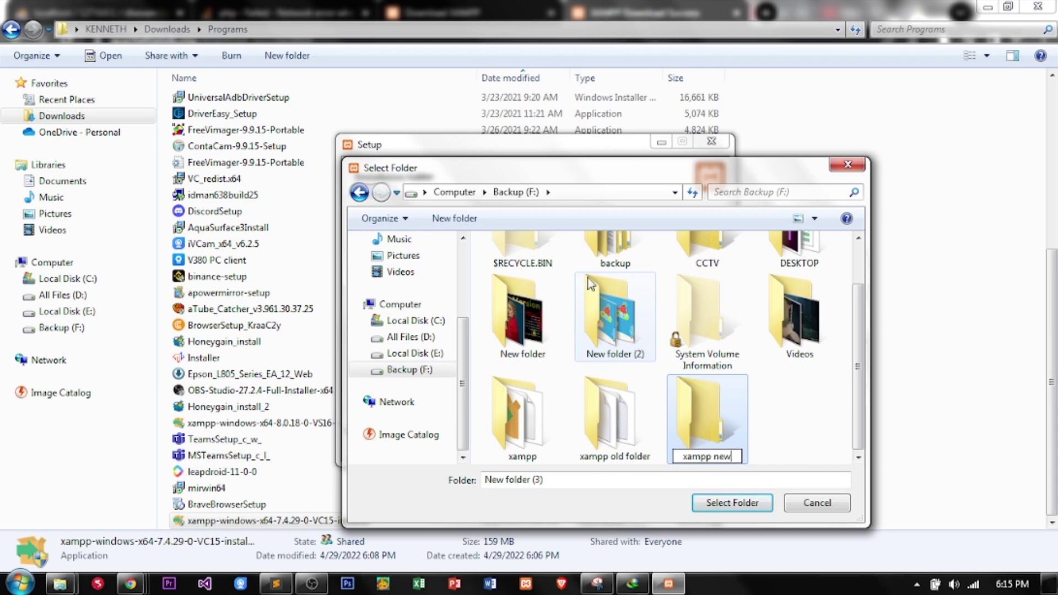
pyautogui.click(741, 507)
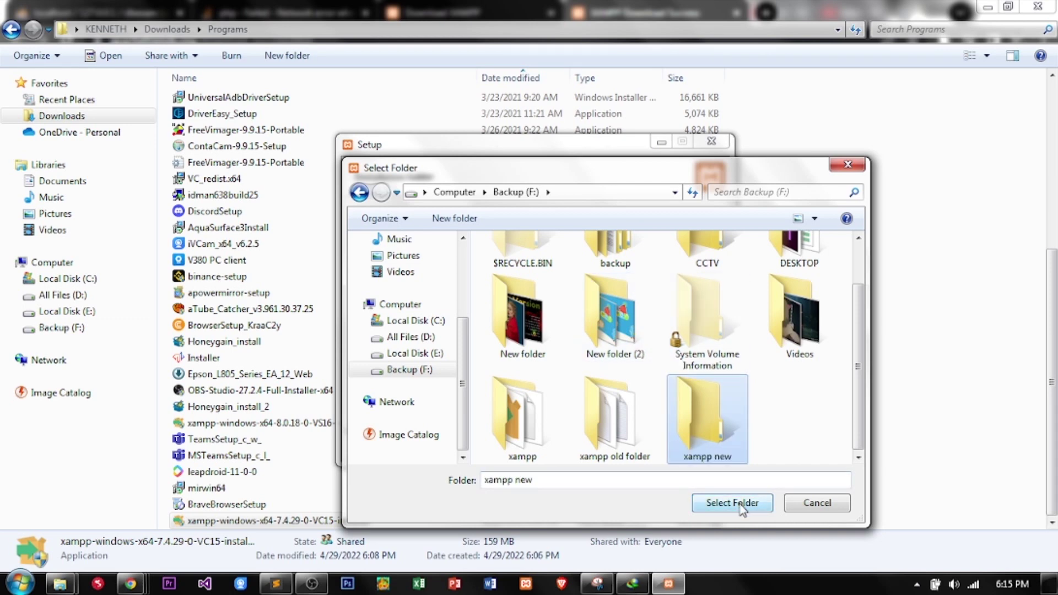
pyautogui.click(741, 507)
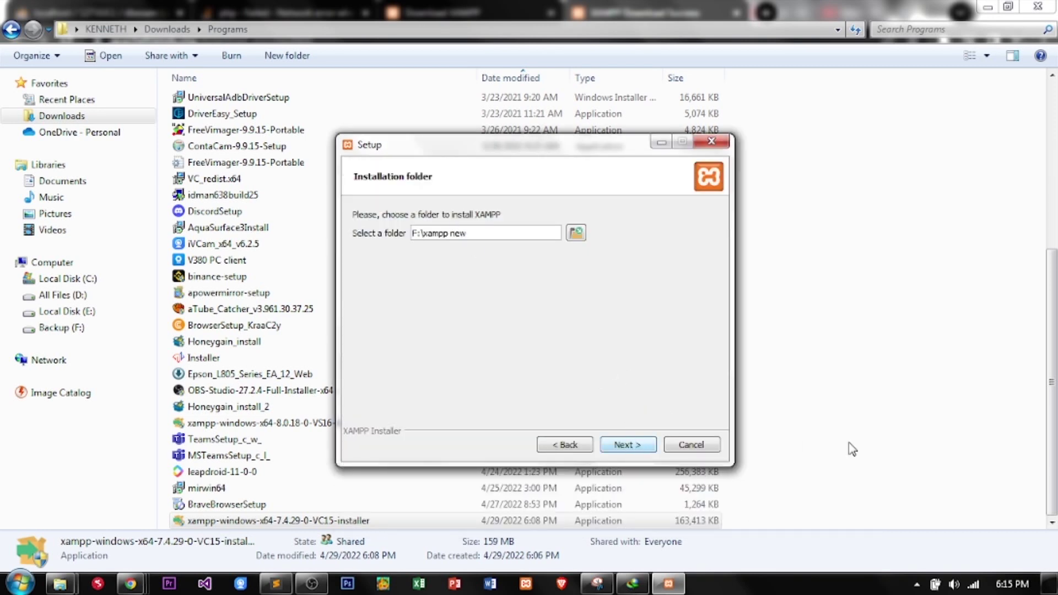
# - Continue through the remaining setup pages and start installing XAMPP
pyautogui.click(627, 444)
pyautogui.click(642, 445)
pyautogui.click(643, 445)
pyautogui.click(643, 445)
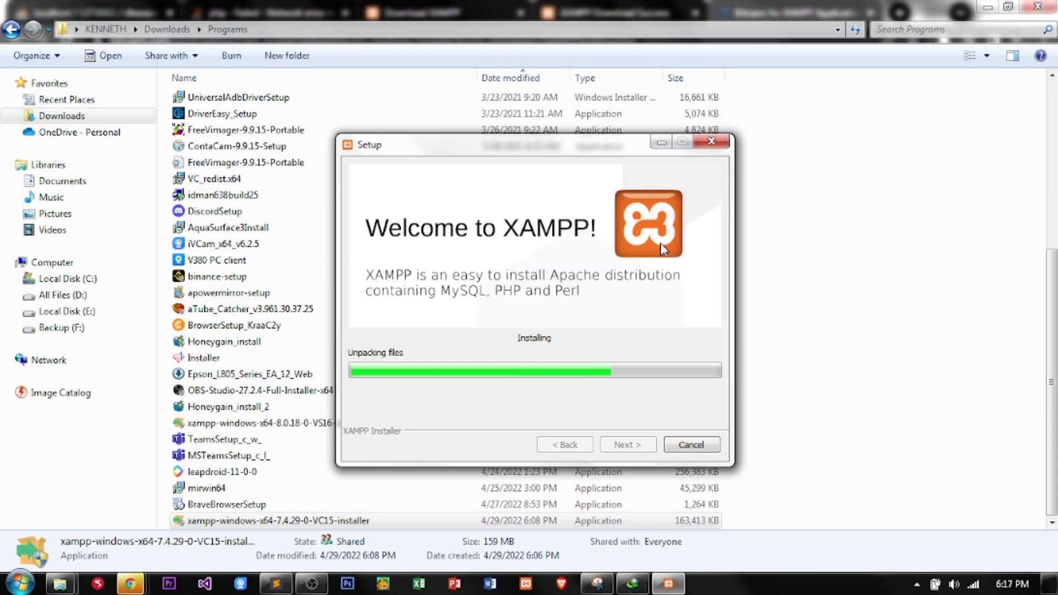
pyautogui.rightClick(526, 584)
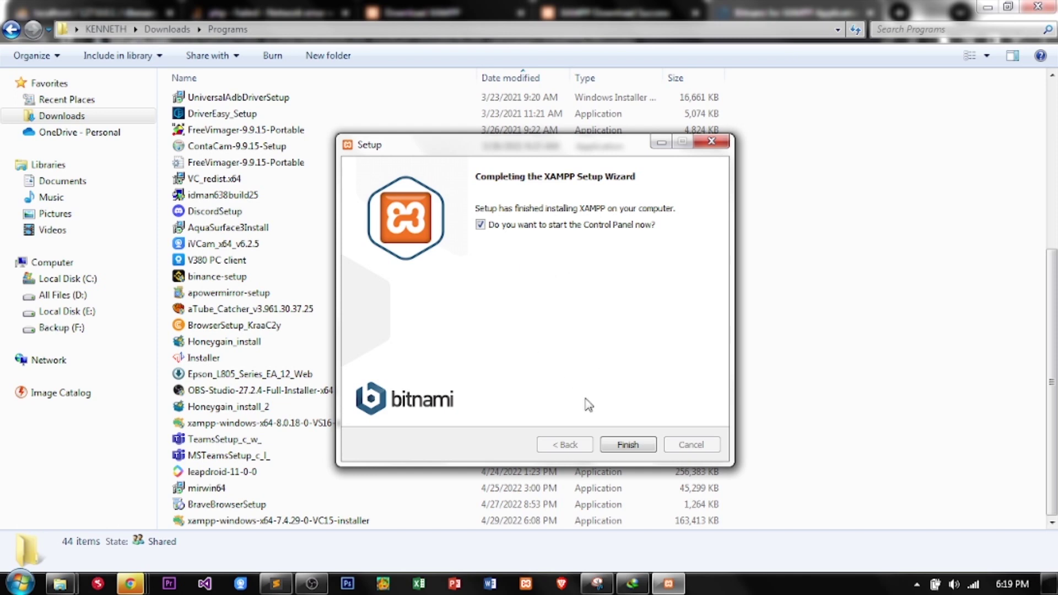
# - Finish the XAMPP setup with the Control Panel start option enabled, and bring the Control Panel window into the middle of the desktop
pyautogui.click(629, 444)
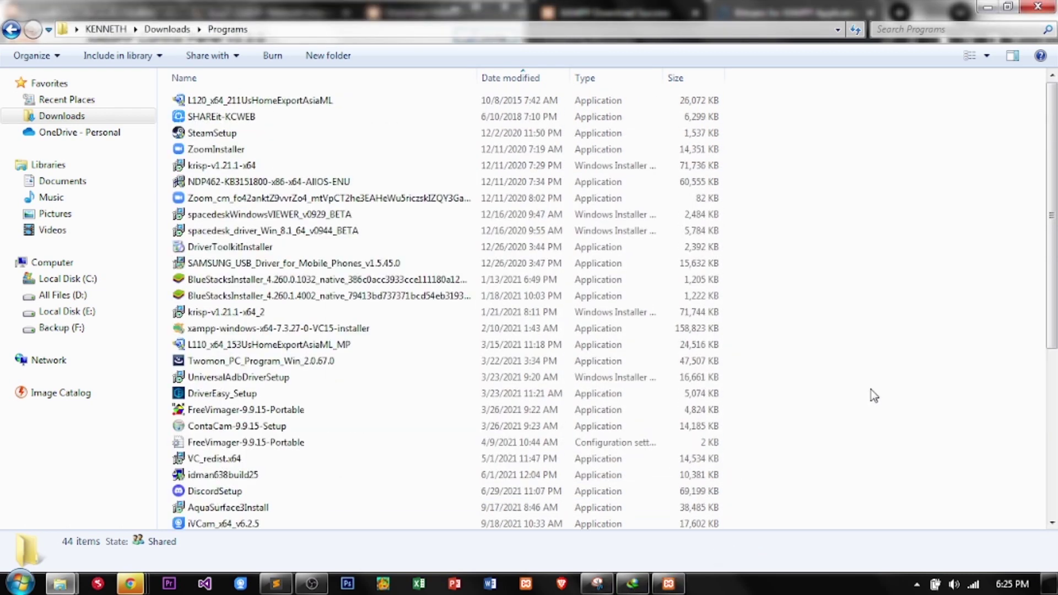
pyautogui.scroll(-3, 873, 396)
pyautogui.click(668, 583)
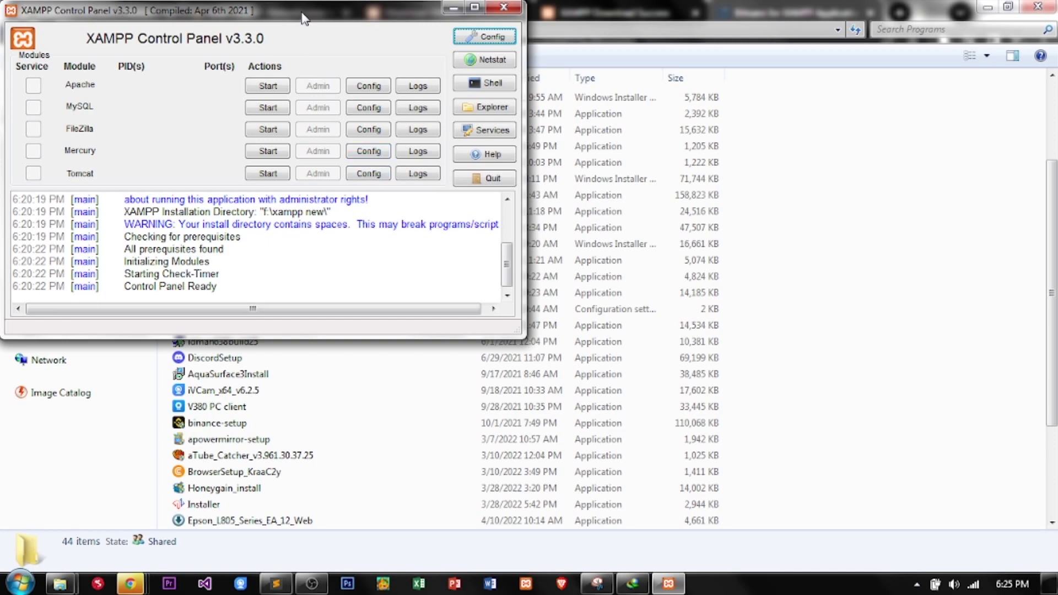
pyautogui.moveTo(303, 14); pyautogui.dragTo(586, 123)
# - Start the Apache and MySQL modules in the XAMPP Control Panel and open MySQL's phpMyAdmin administration page
pyautogui.click(550, 196)
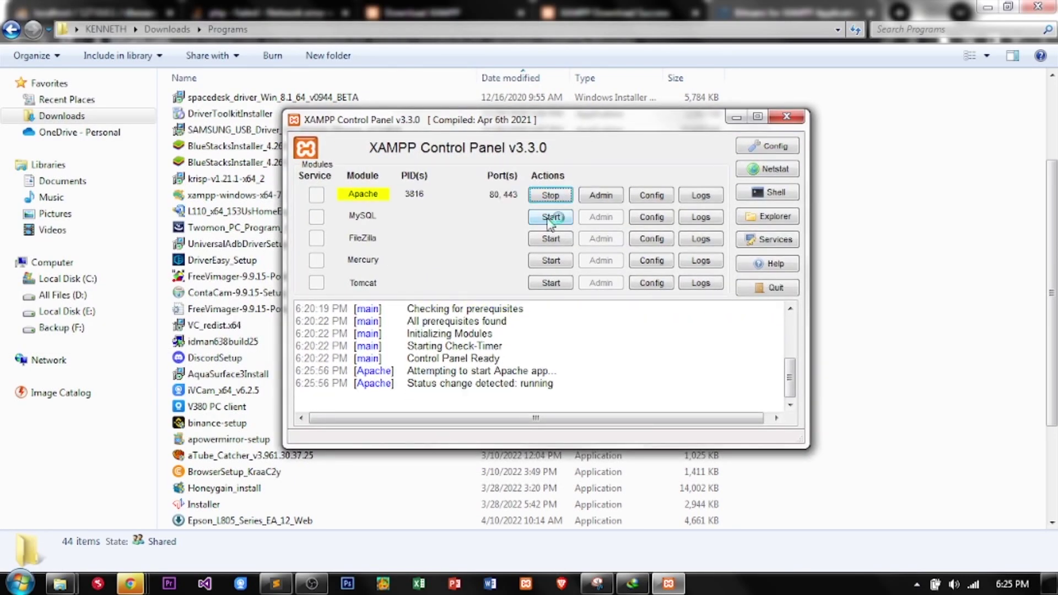
pyautogui.click(551, 217)
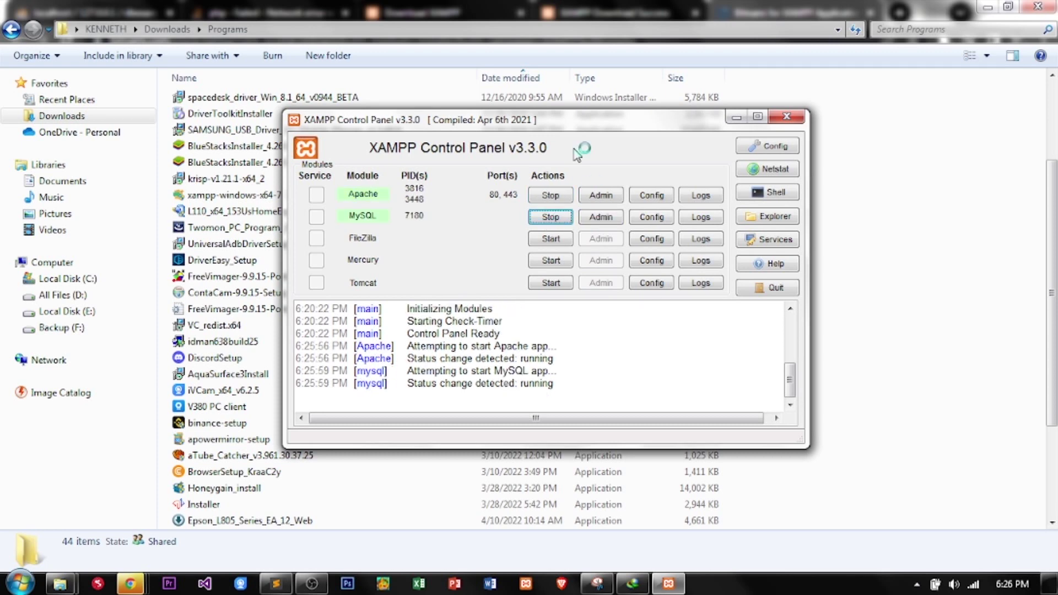
pyautogui.click(604, 218)
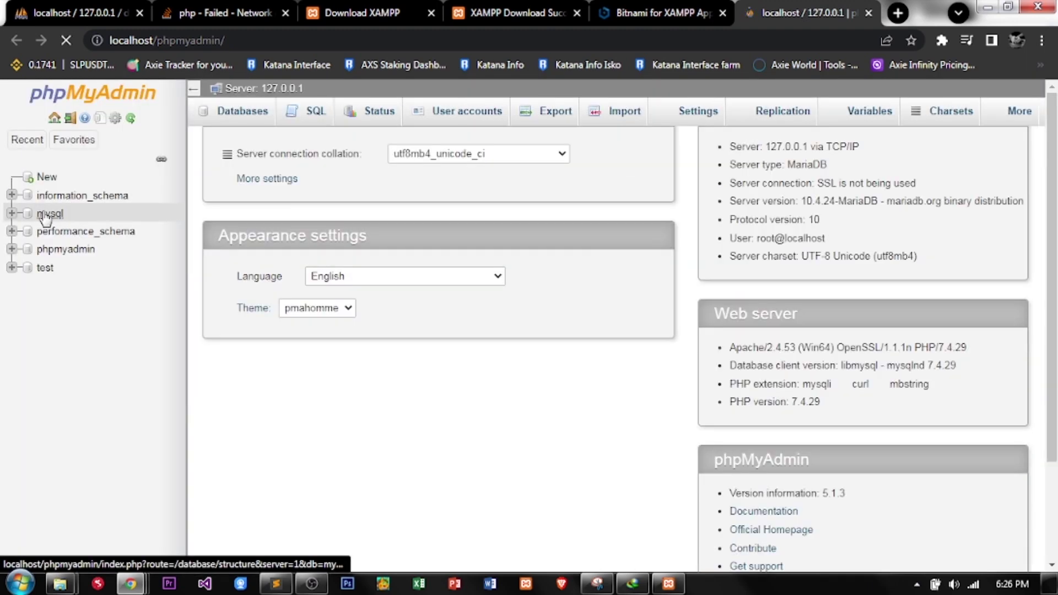
# - Export the mysql database in phpMyAdmin using the Quick method and SQL format
pyautogui.click(48, 213)
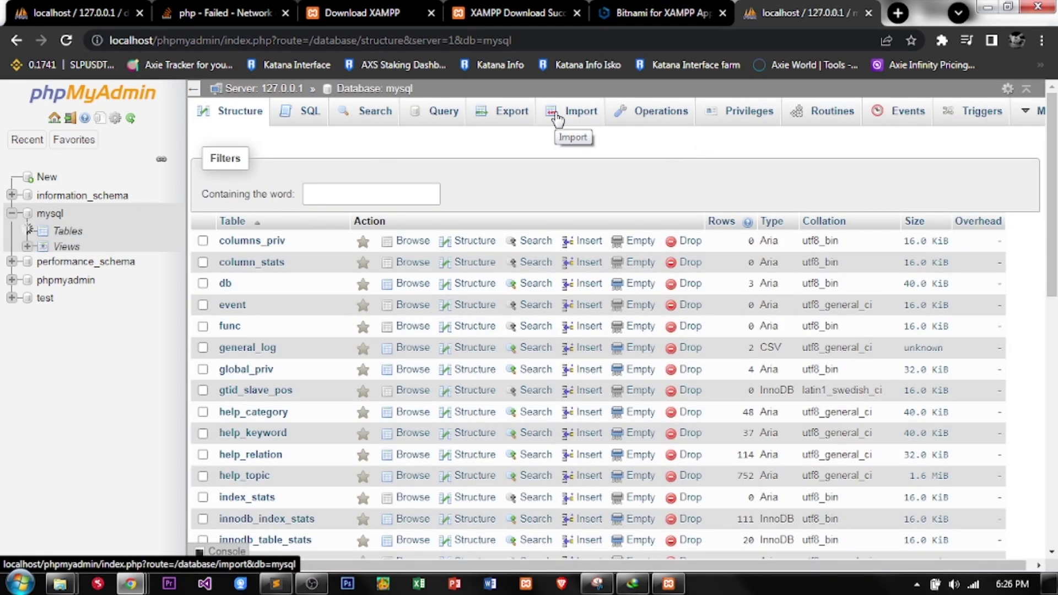
pyautogui.click(493, 126)
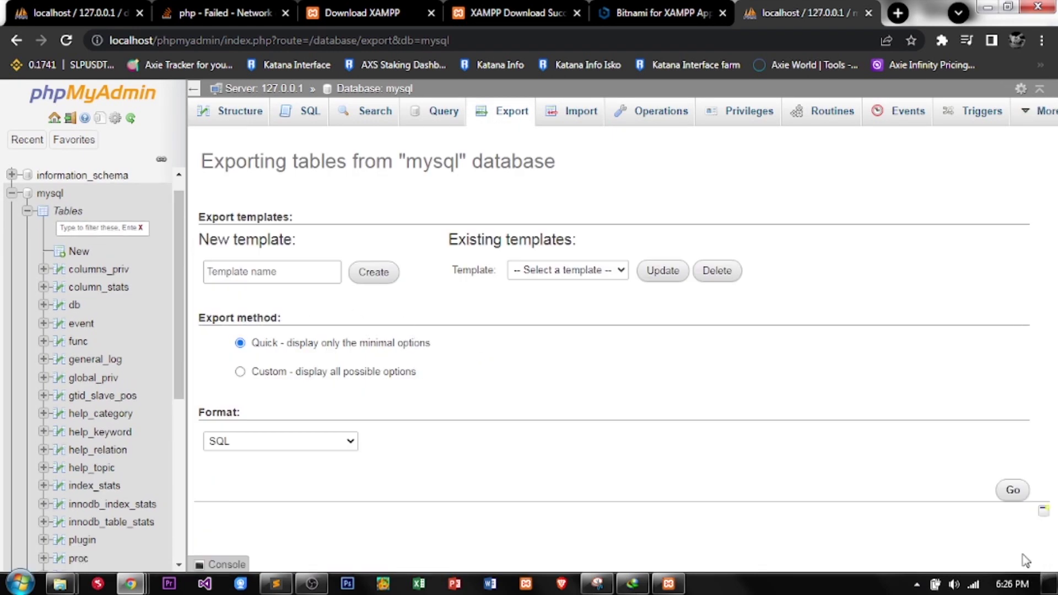
pyautogui.click(1012, 491)
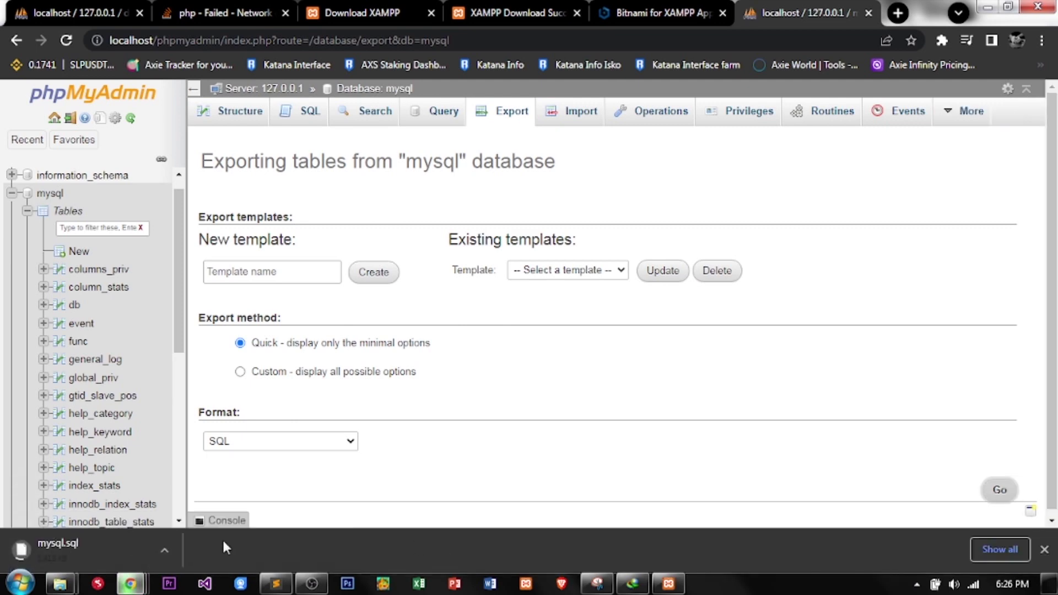
# - Check the exported mysql.sql file in its download folder, and open the browser's full downloads list
pyautogui.click(165, 549)
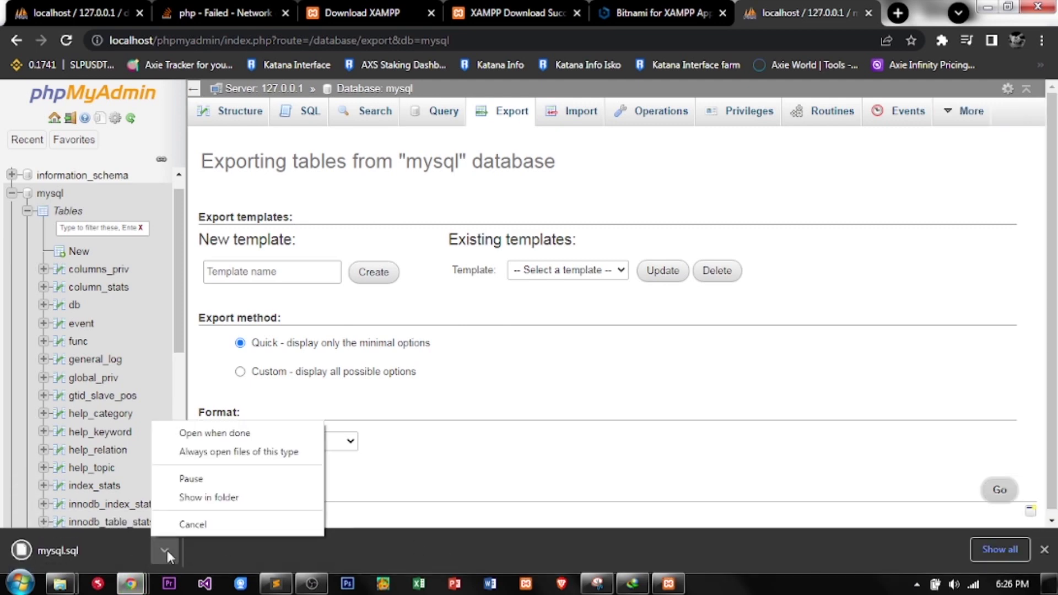
pyautogui.click(218, 497)
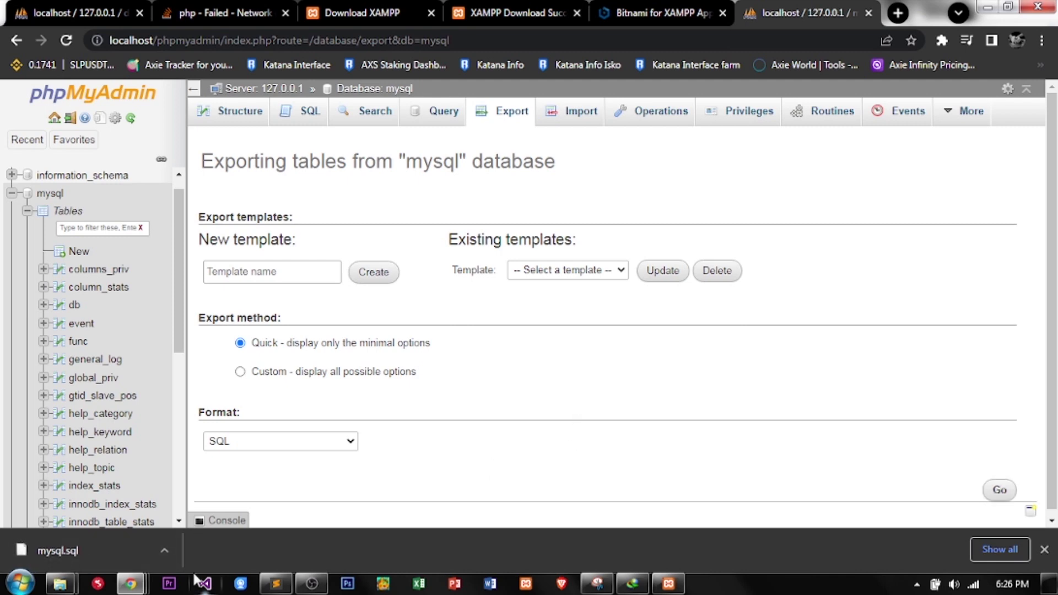
pyautogui.click(163, 549)
pyautogui.click(190, 501)
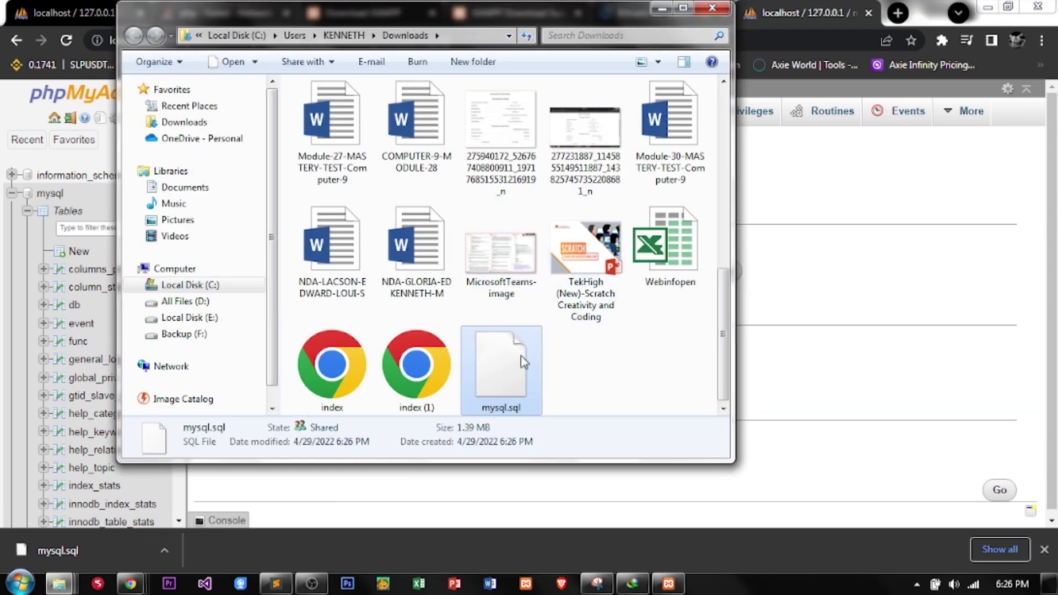
pyautogui.click(711, 8)
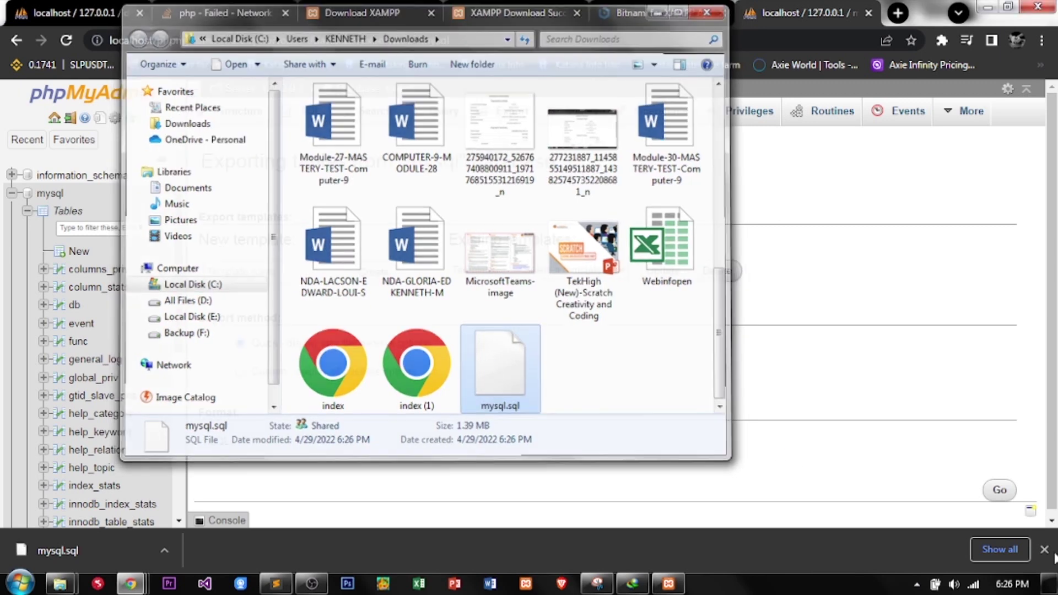
pyautogui.click(999, 550)
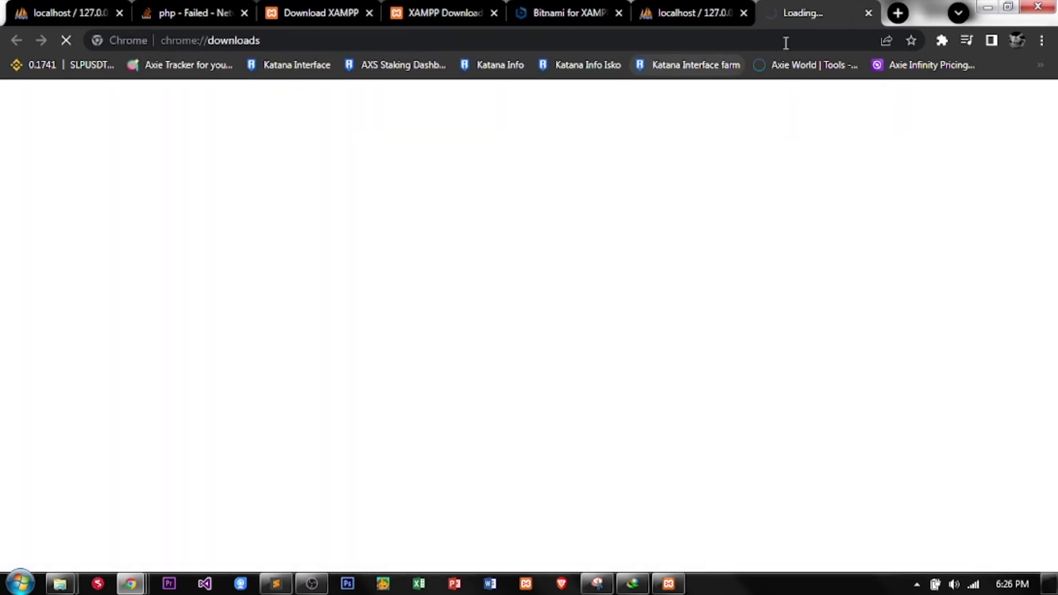